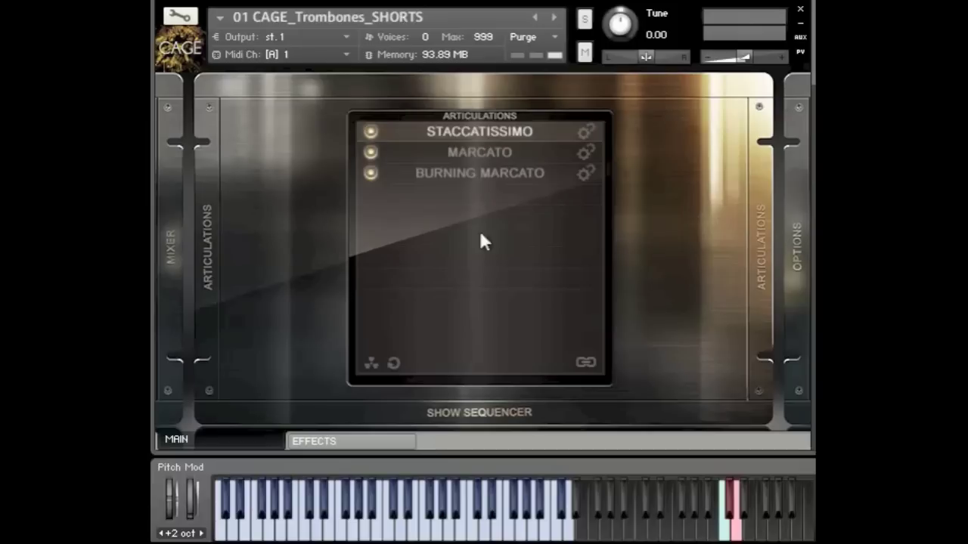
Step: Look through the mic mixer channels, the options page and its stacking settings
click(171, 261)
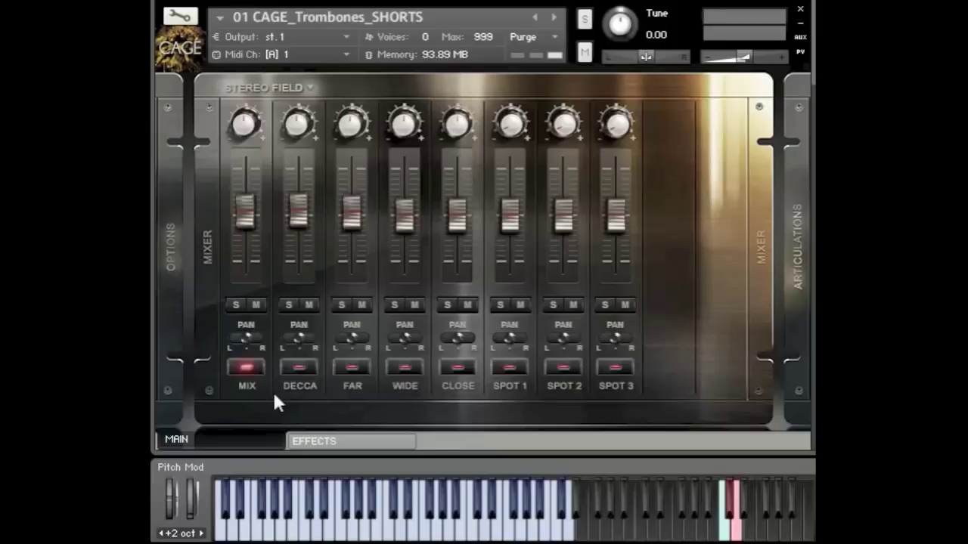
click(173, 250)
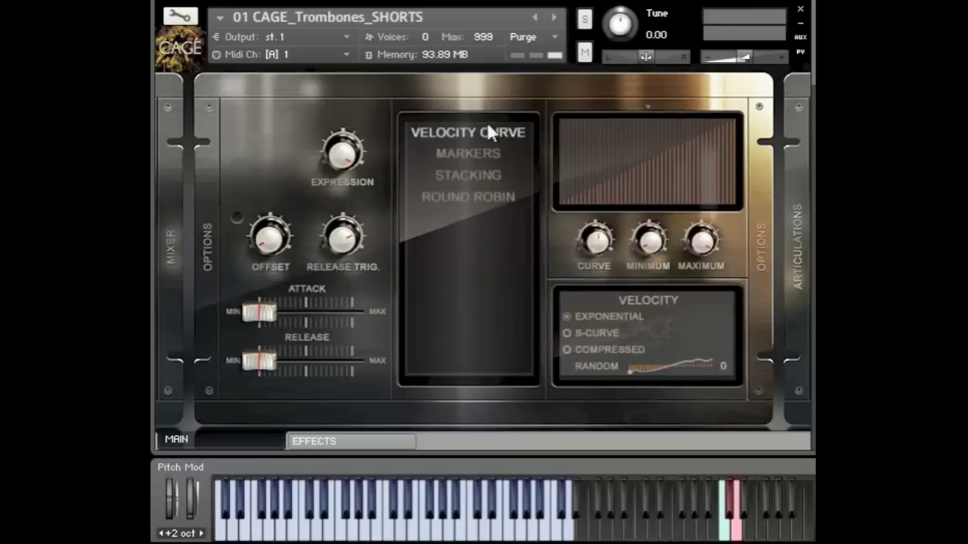
click(464, 174)
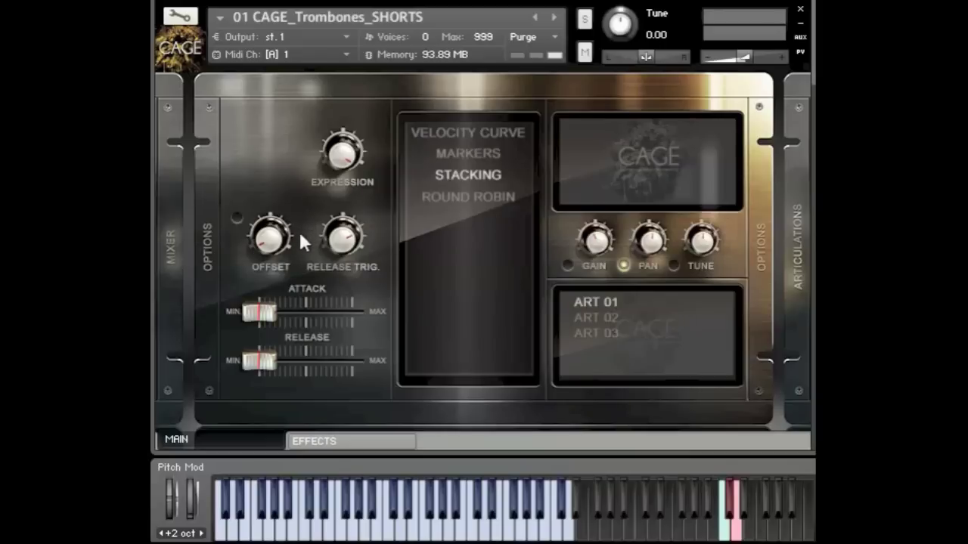
Step: Back in the articulation list, show STACCATISSIMO's C6 key switch and its 1 2 1 2 sequencer
click(799, 240)
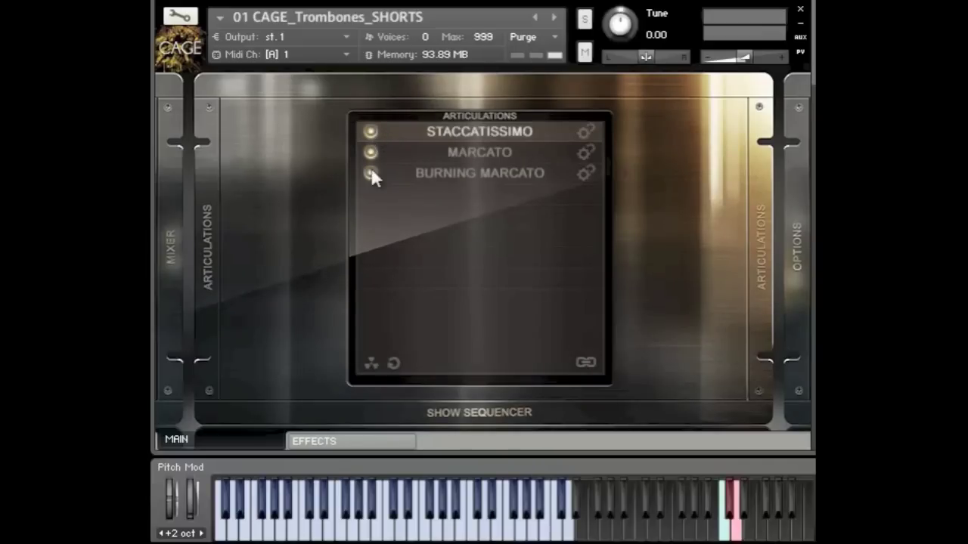
click(586, 131)
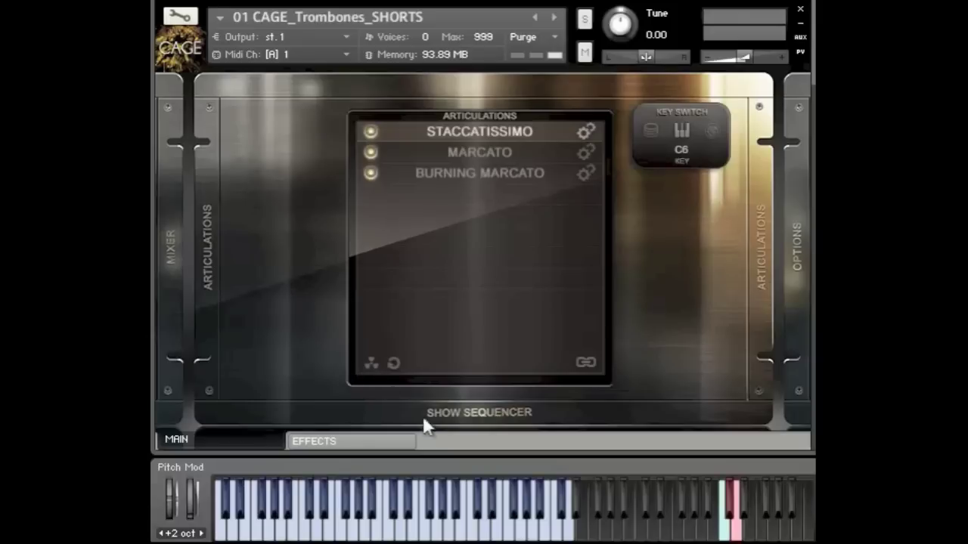
click(446, 414)
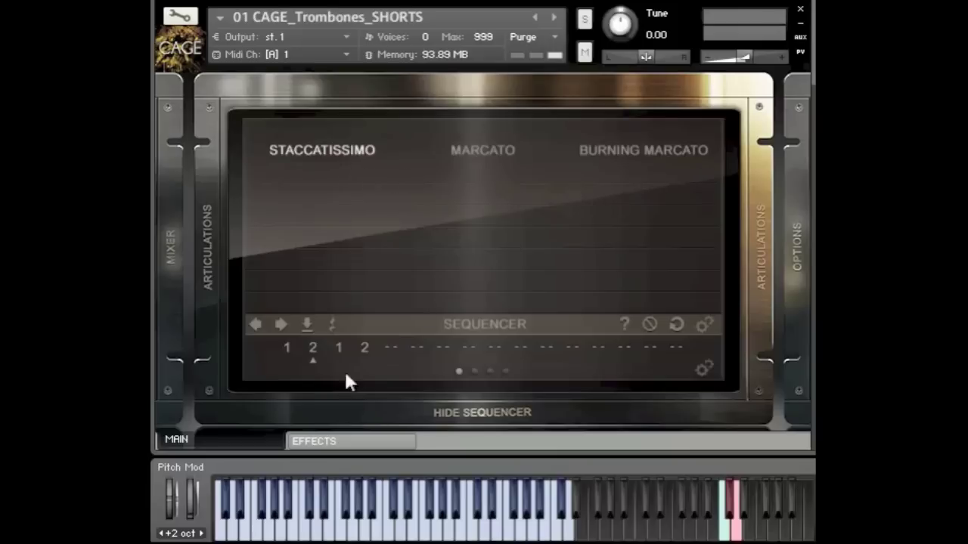
Step: Randomize the sequencer into a 16-step pattern, page through it, then show the eight mic channels
click(623, 327)
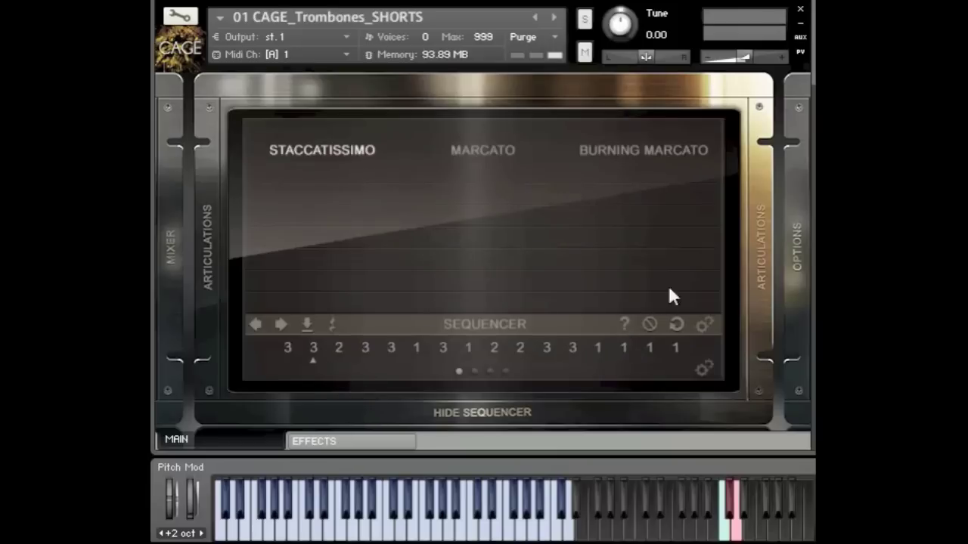
click(475, 371)
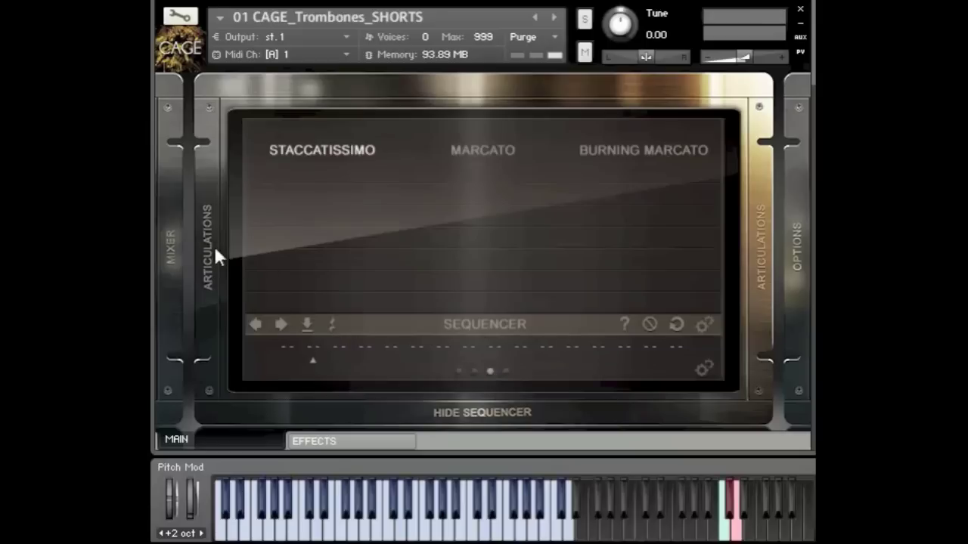
click(172, 248)
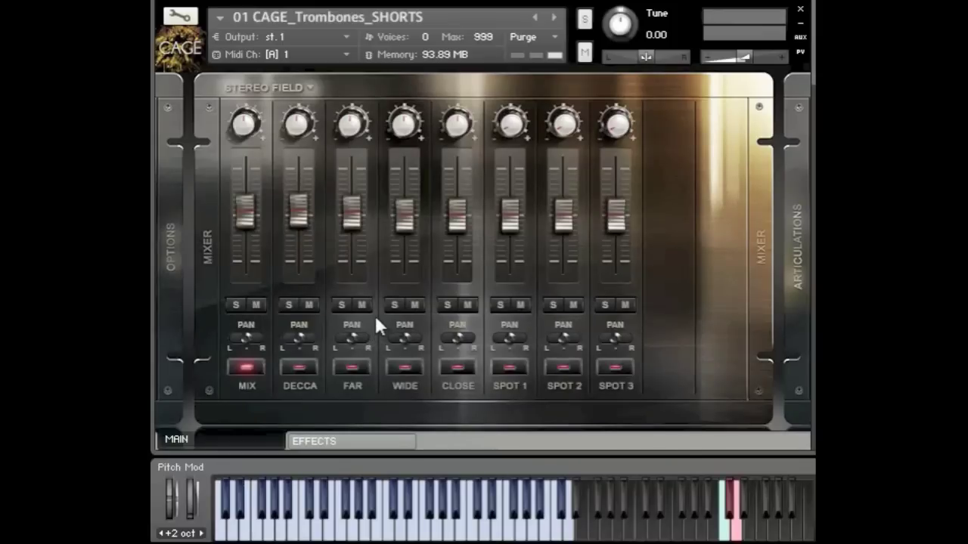
Step: Solo MIX, FAR, WIDE, CLOSE, SPOT 1 and SPOT 2 in turn during playback, then unsolo
click(236, 304)
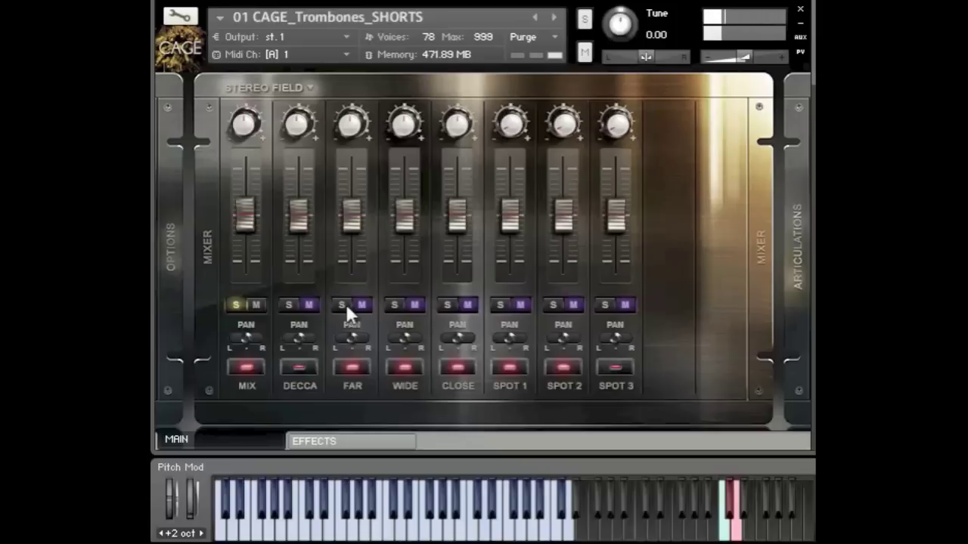
click(344, 305)
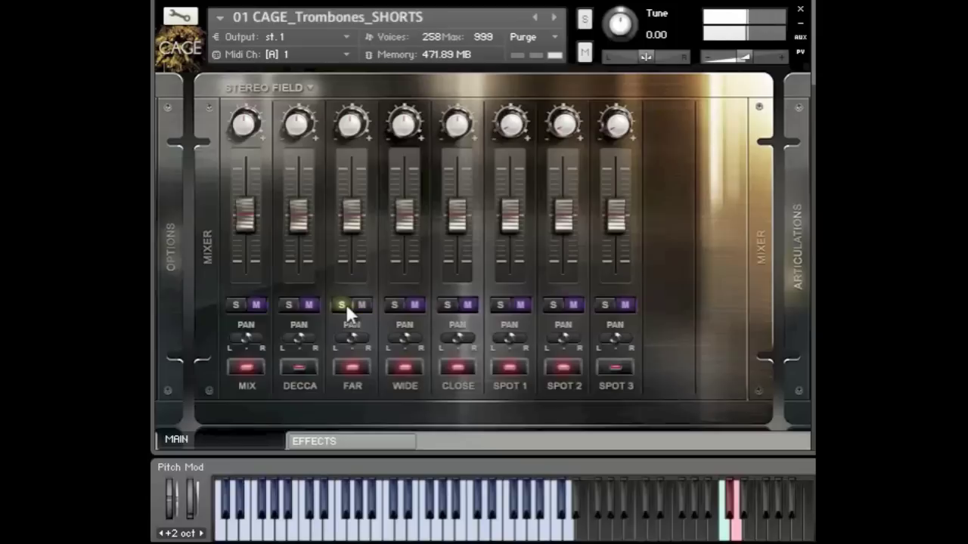
click(395, 305)
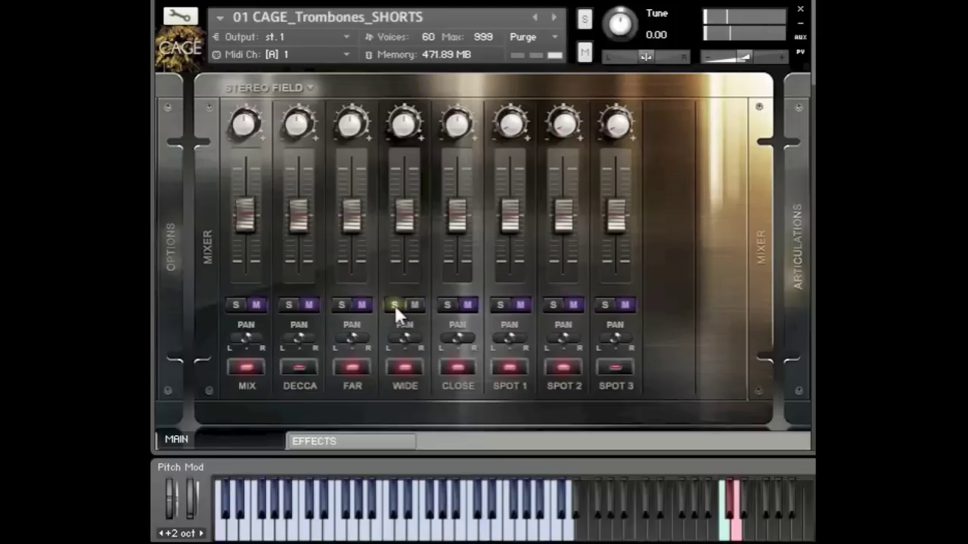
click(446, 303)
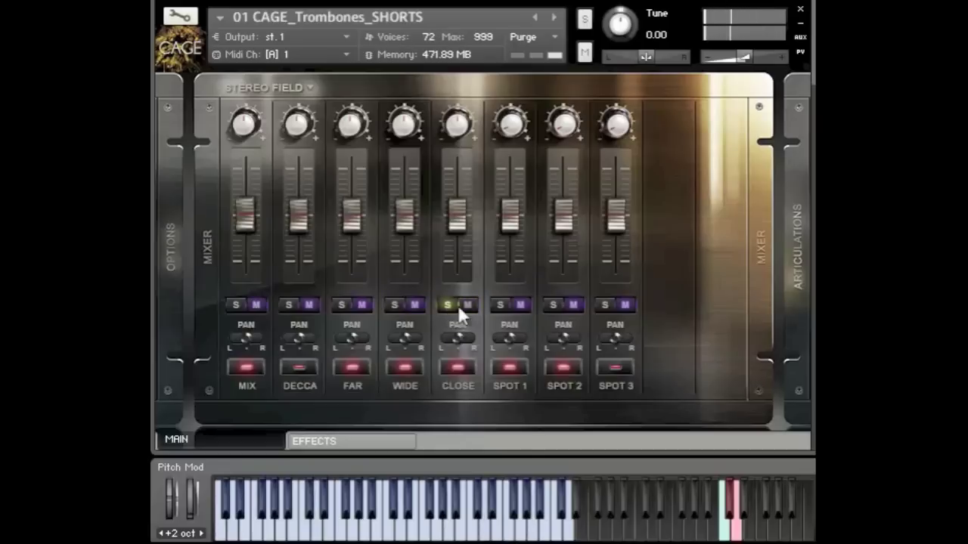
click(501, 305)
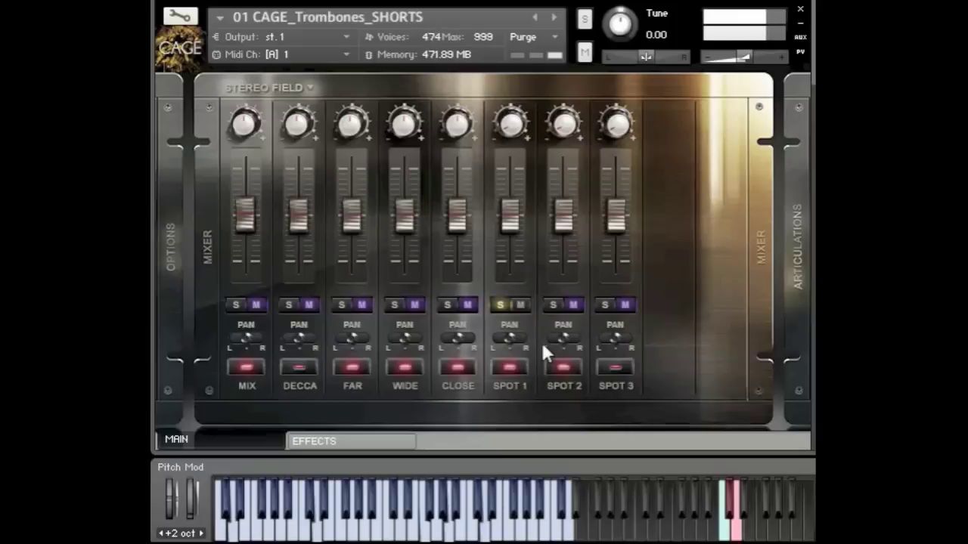
click(553, 304)
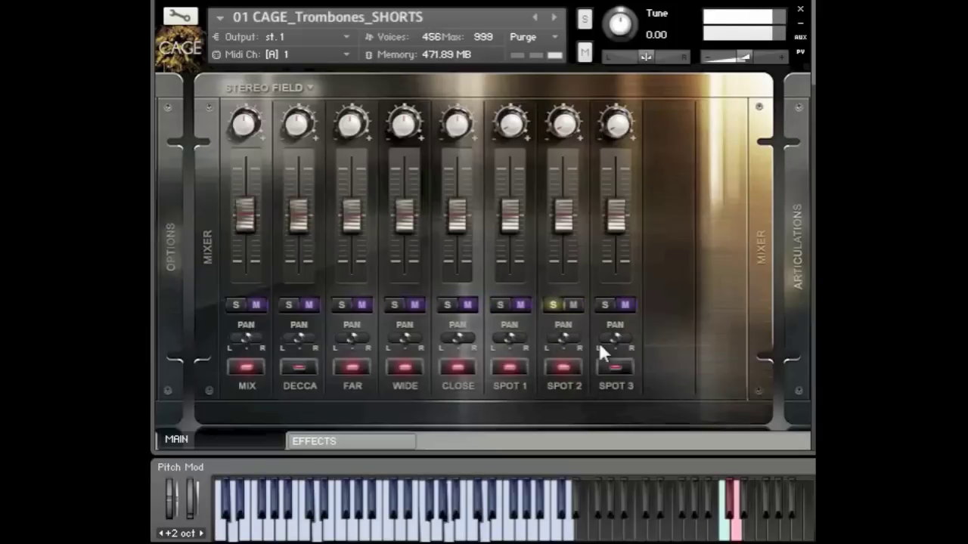
click(553, 305)
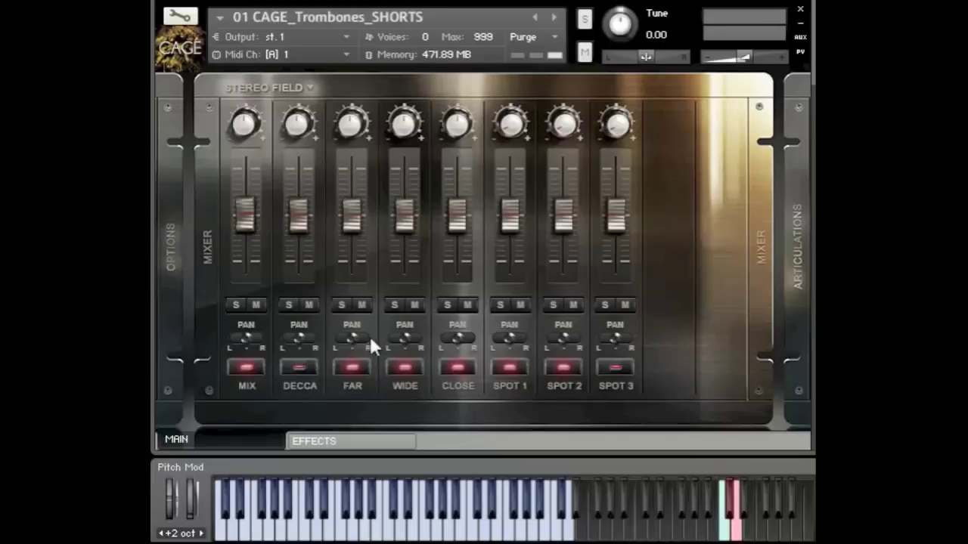
Step: Unload the FAR, CLOSE, SPOT 1 and SPOT 2 mics, leaving memory at 187.78 MB
click(354, 368)
click(452, 368)
click(509, 367)
click(559, 367)
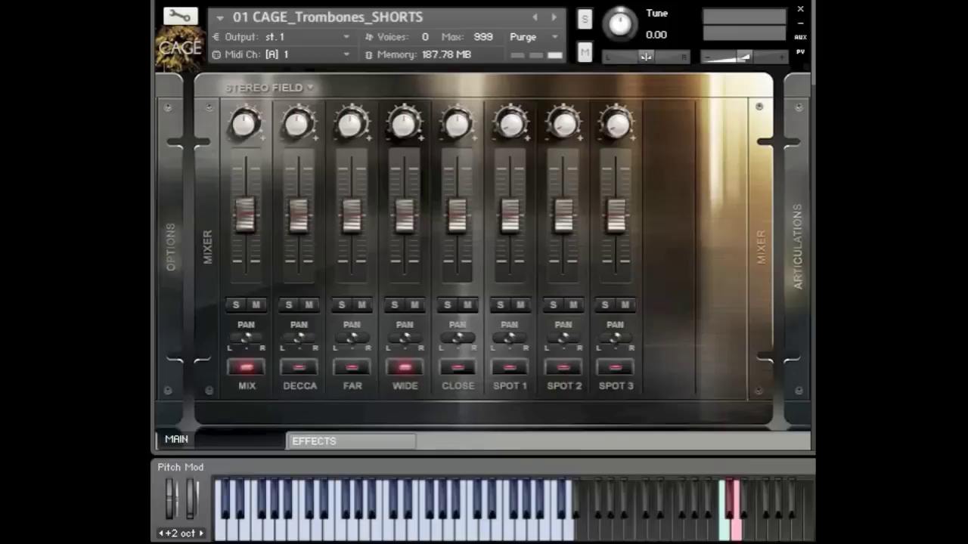
Step: Visit the options page, then select BURNING MARCATO in the SHORTS articulation list
click(800, 242)
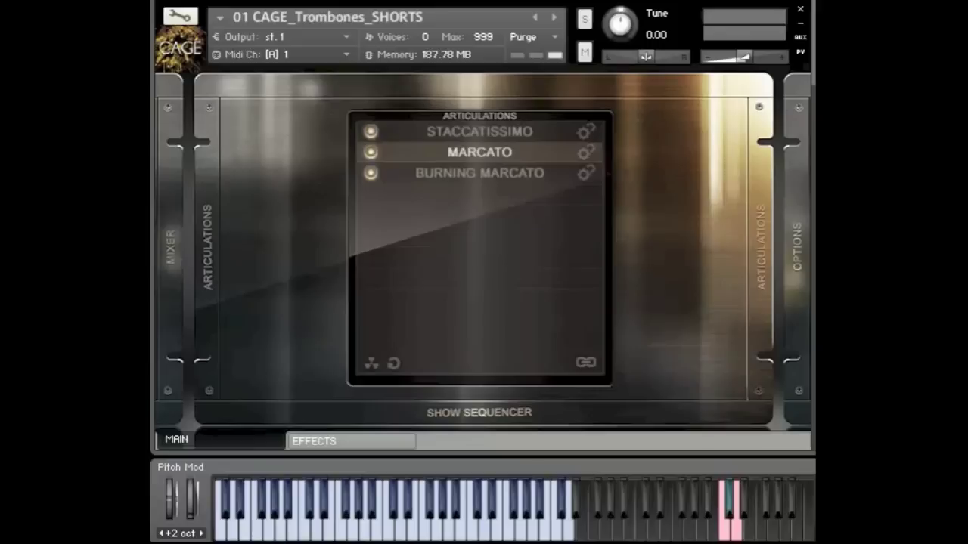
click(796, 233)
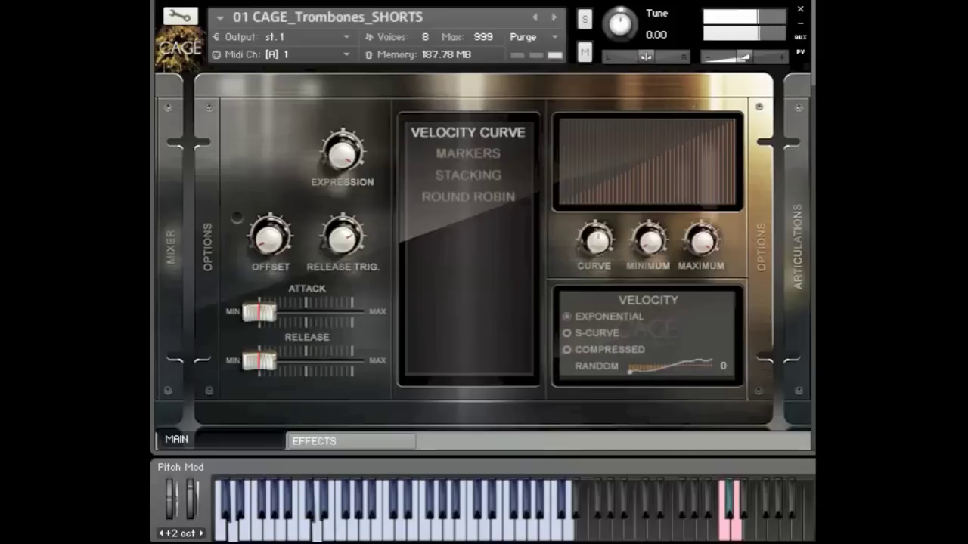
click(798, 234)
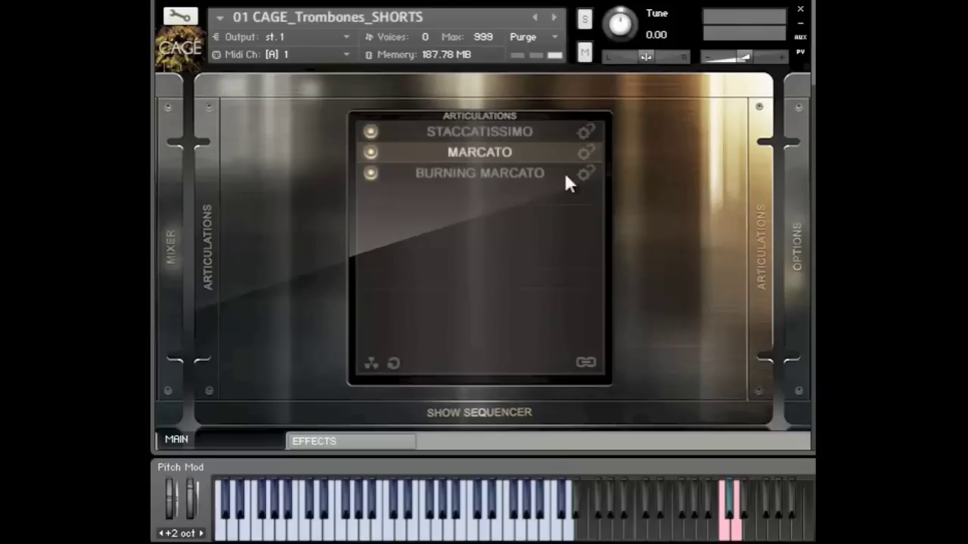
click(522, 173)
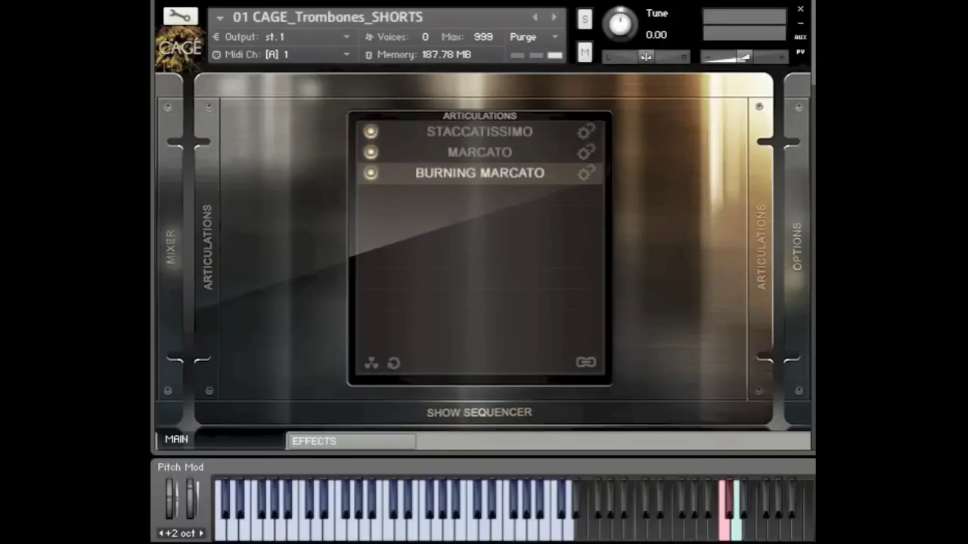
scroll(486, 226, down, 5)
Step: Select POWER SUSTAIN on 02 CAGE_Trombones_LONGS, then scroll on to 03 CAGE_Trombones_RIPS
scroll(485, 227, down, 1)
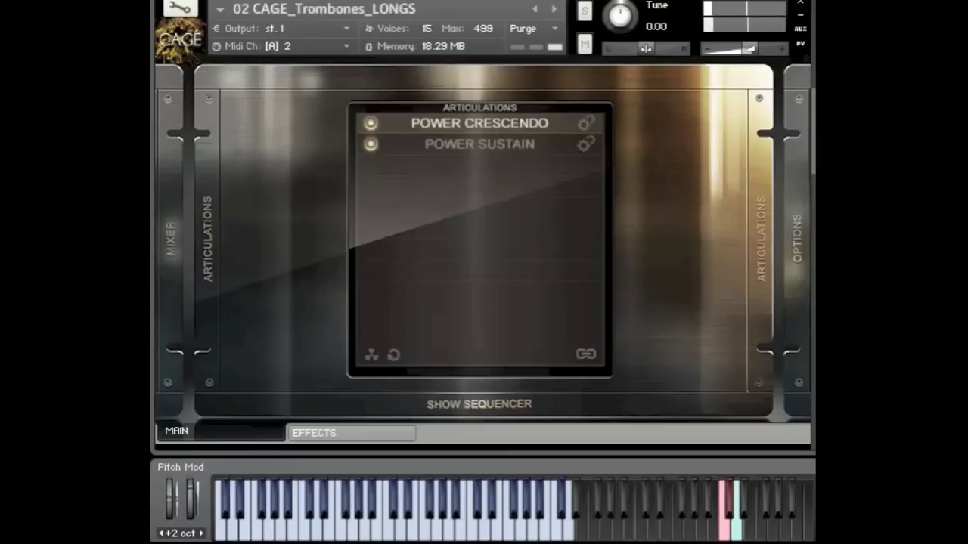
click(504, 155)
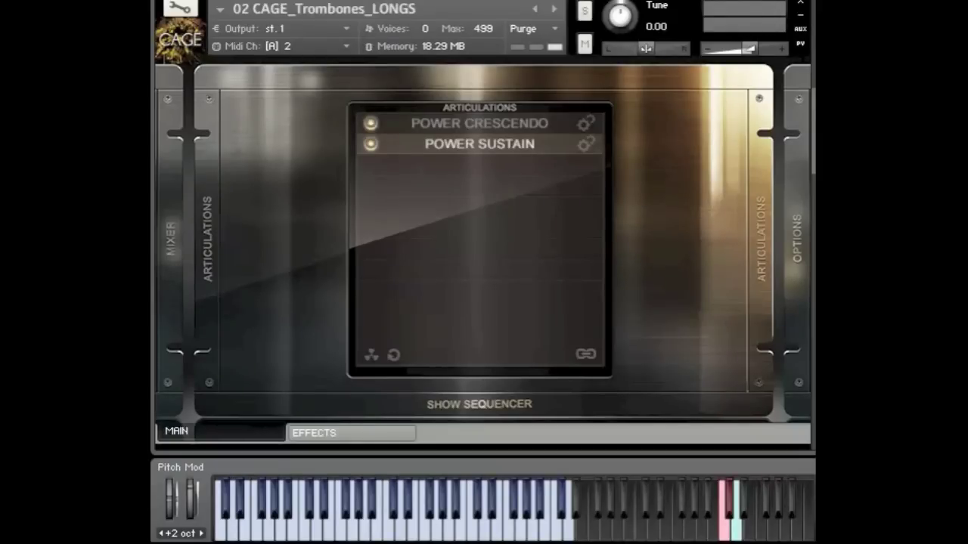
scroll(484, 227, down, 5)
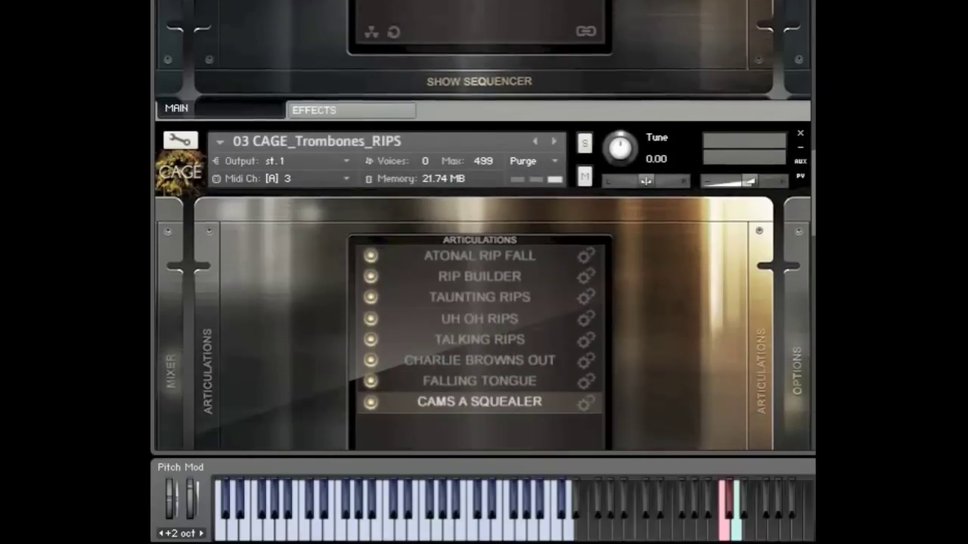
Step: Scroll to fully show the 03 CAGE_Trombones_RIPS panel with ATONAL RIP FALL active
scroll(484, 227, down, 3)
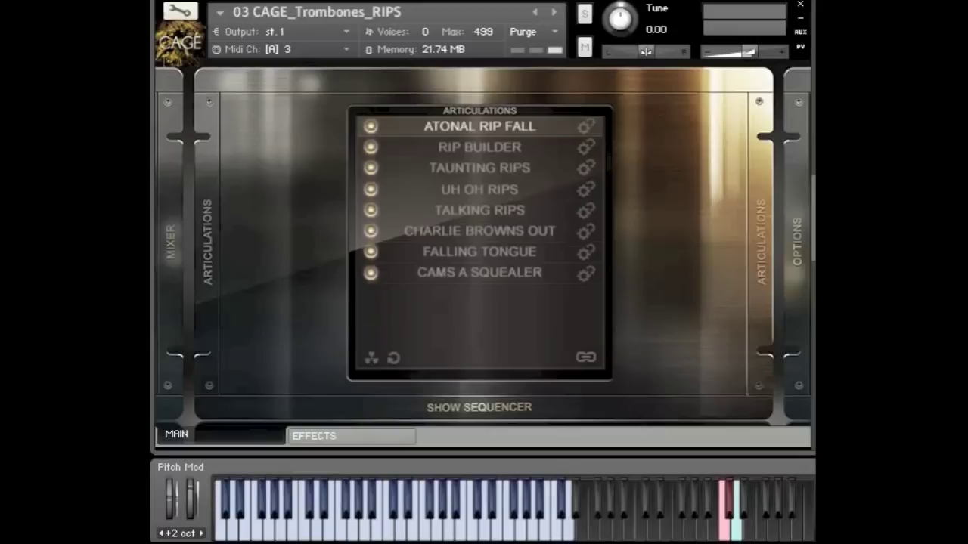
Step: Try RIP BUILDER and TAUNTING RIPS, then settle on CAMS A SQUEALER as the articulation
click(478, 147)
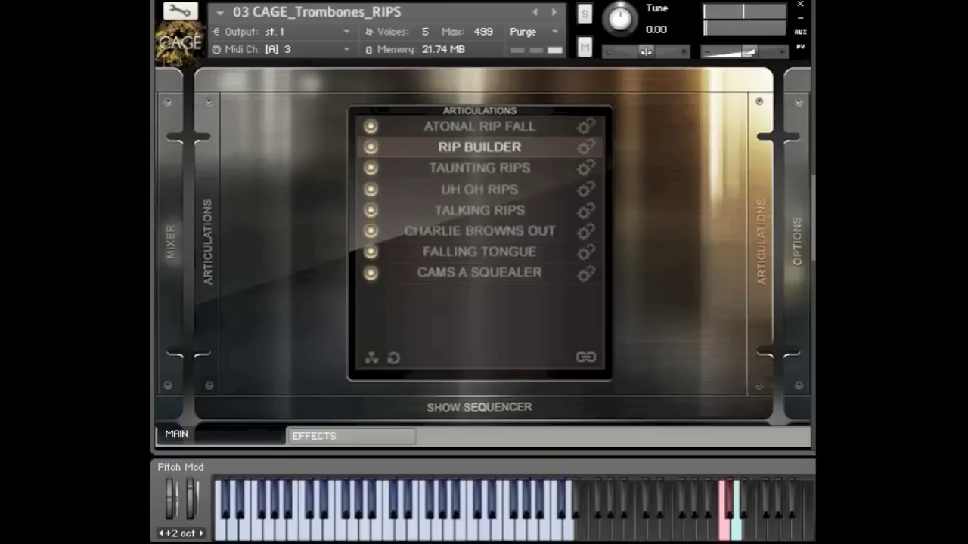
click(499, 168)
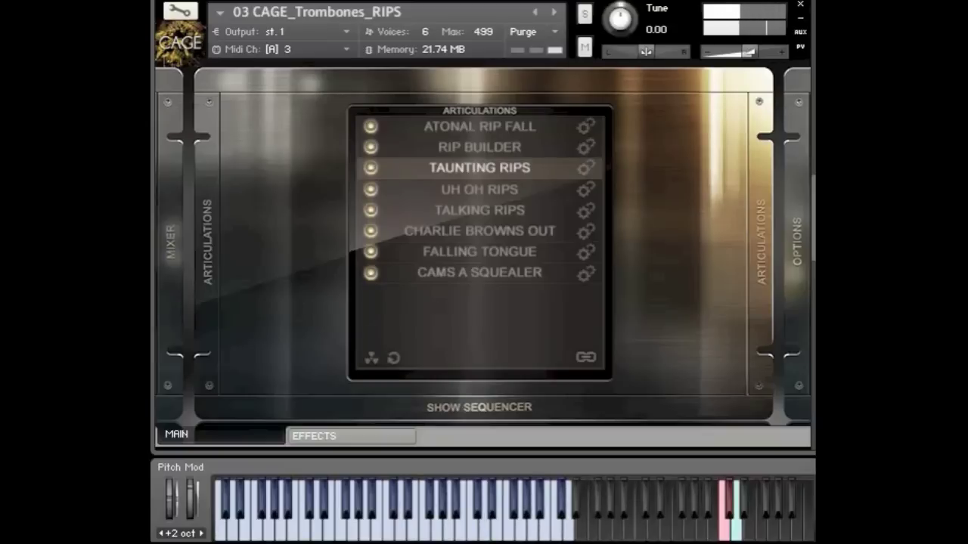
click(497, 279)
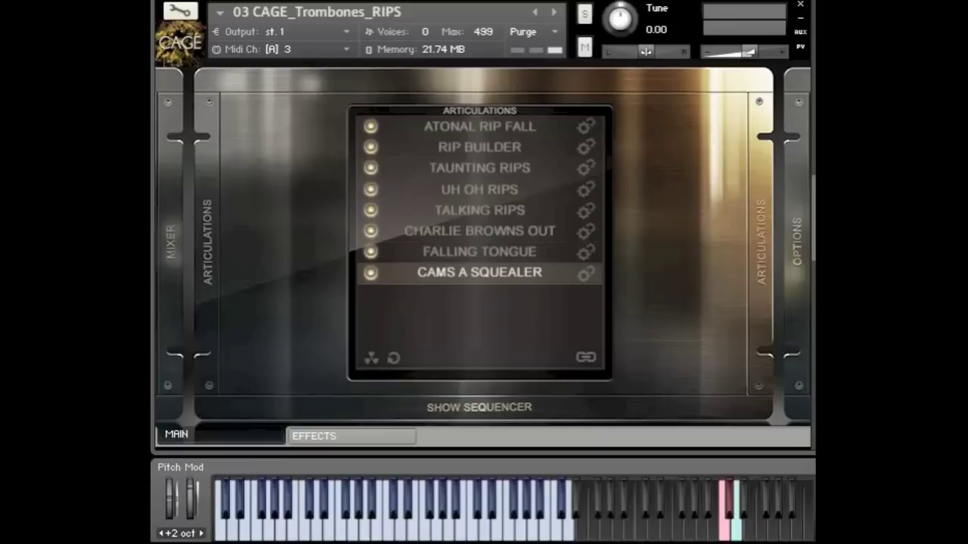
Step: Play four descending notes on the on-screen keyboard to hear the rip
click(521, 526)
click(509, 529)
click(497, 529)
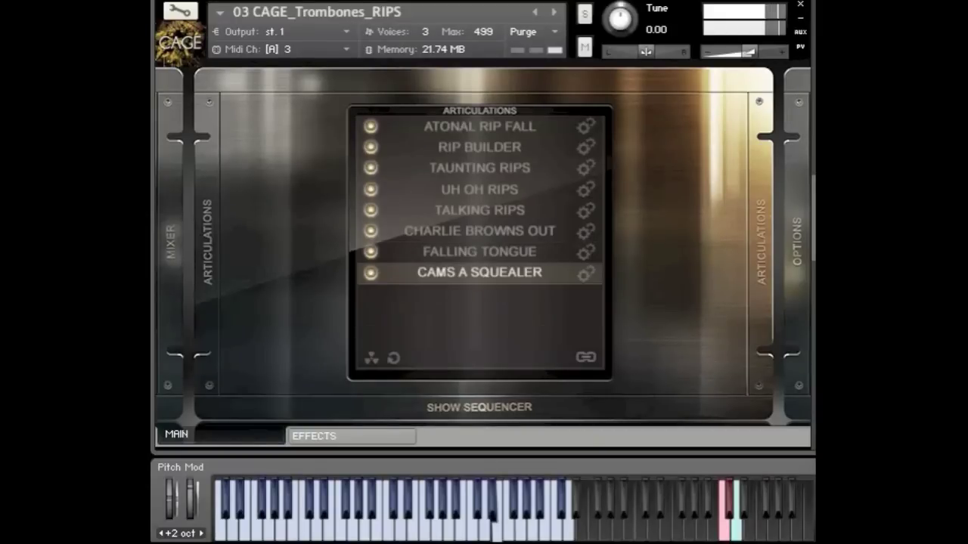
click(485, 529)
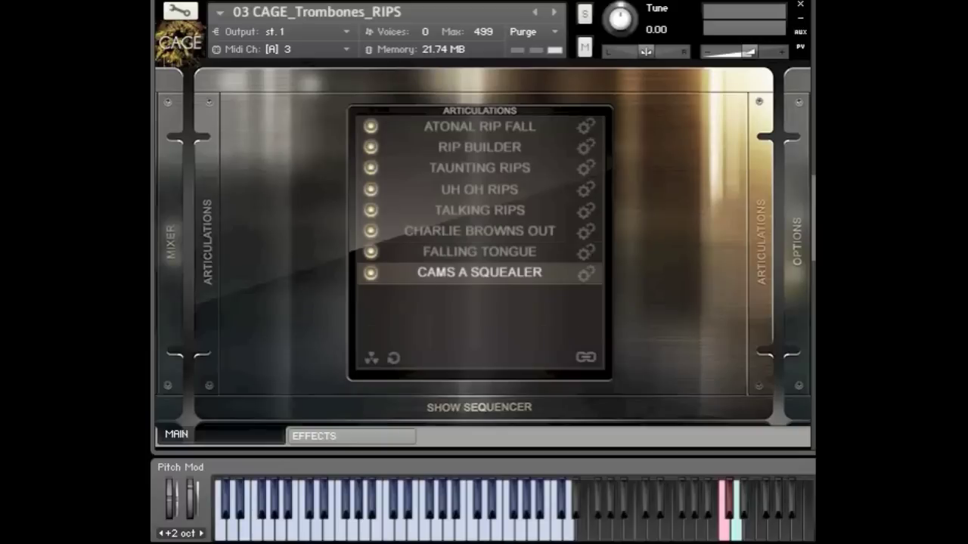
Step: Select CLUSTER GLISS on 04 CAGE_Trombones_FALLS and show its MIX-to-SPOT 3 mixer
scroll(484, 227, down, 10)
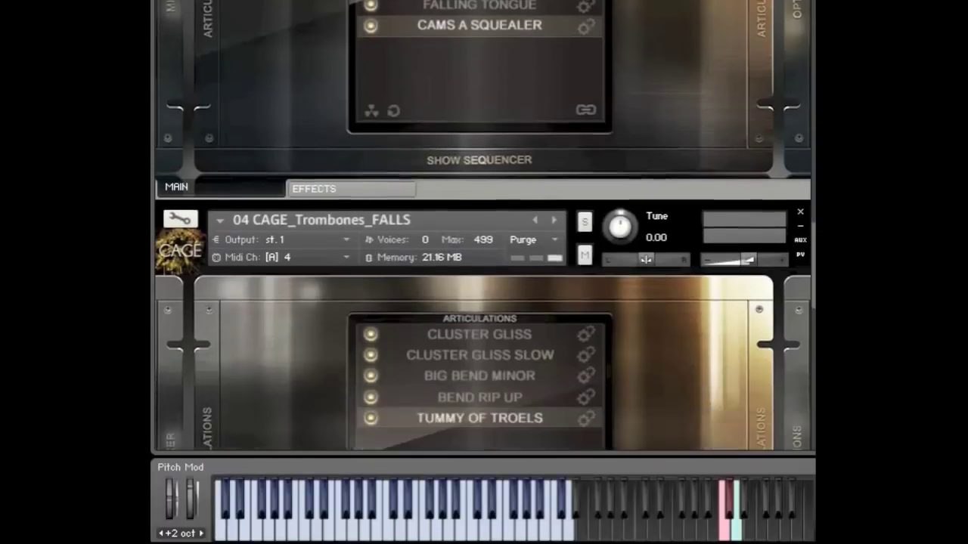
scroll(484, 227, down, 3)
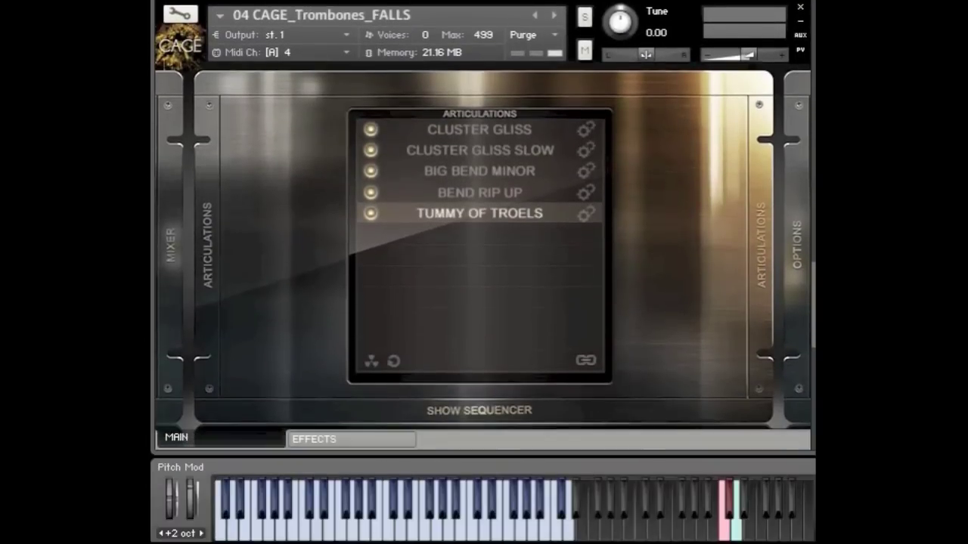
scroll(484, 227, down, 1)
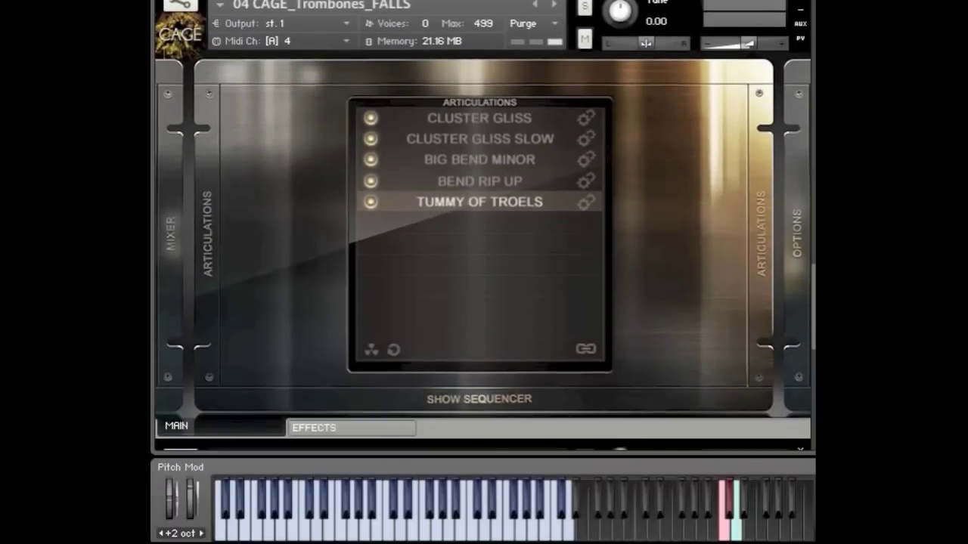
click(508, 121)
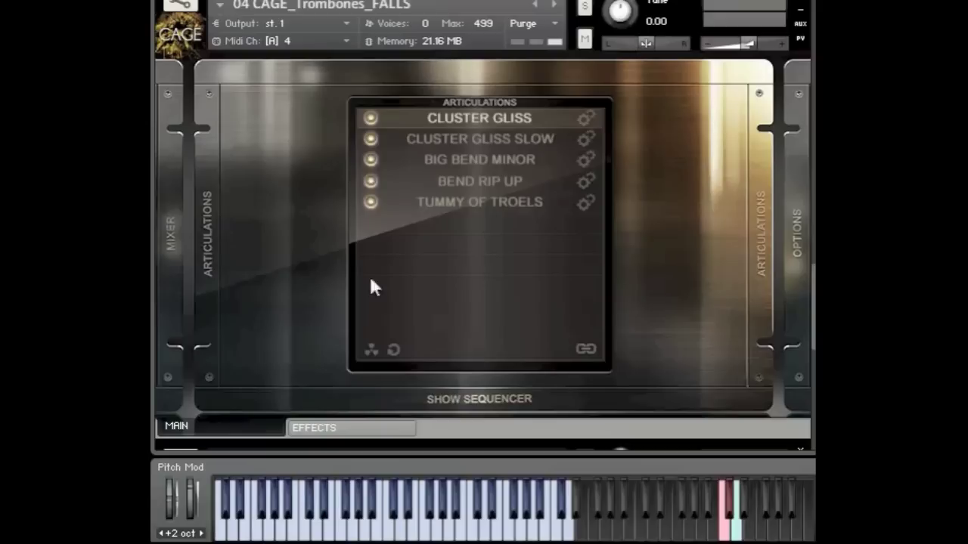
click(168, 244)
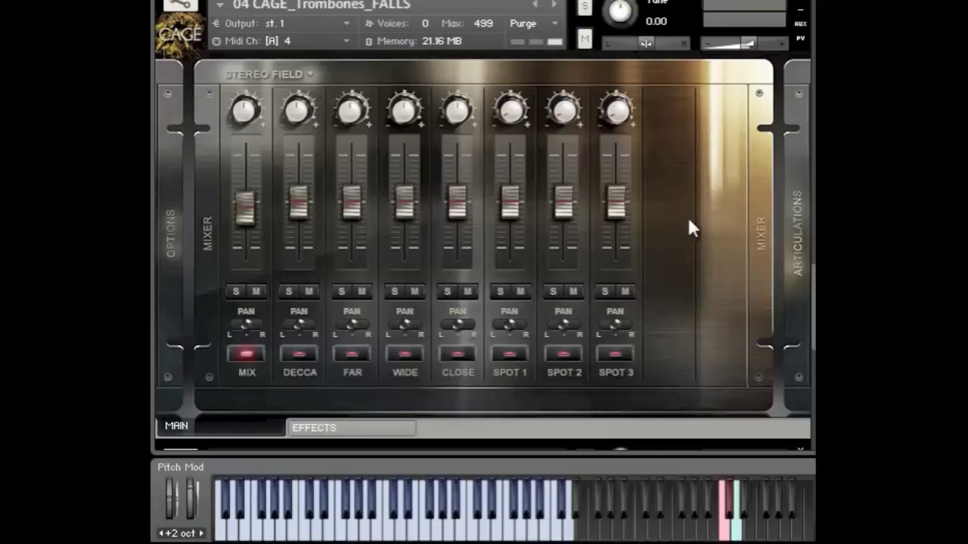
Step: Back in the articulation list, select CLUSTER GLISS SLOW for 04 CAGE_Trombones_FALLS
click(800, 210)
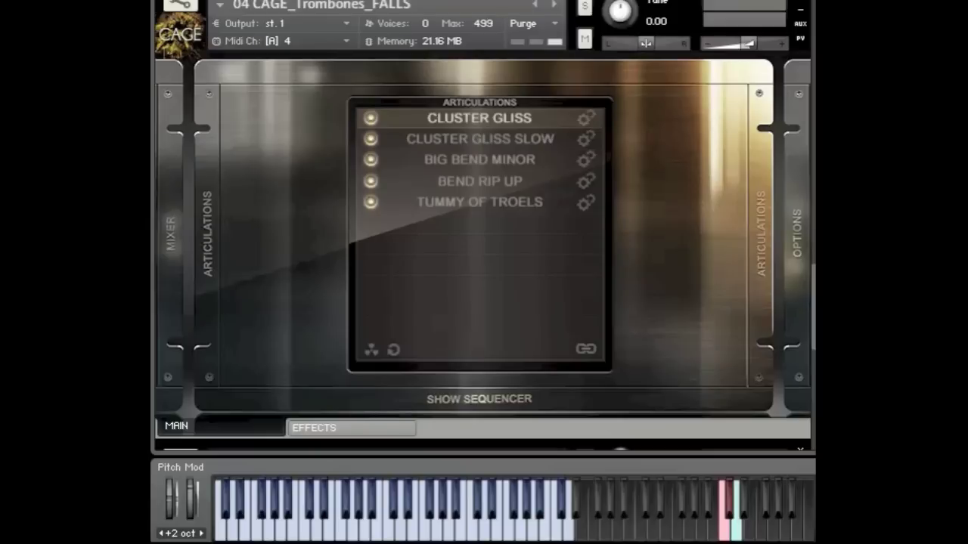
click(509, 138)
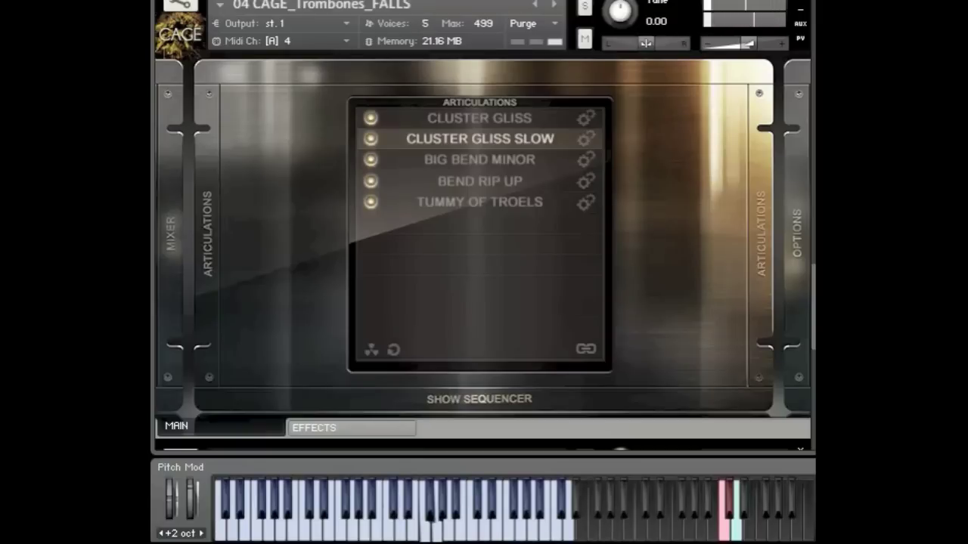
Step: Power on the Filter, EQ, Transform and Reverb effects in the effects rack
click(398, 430)
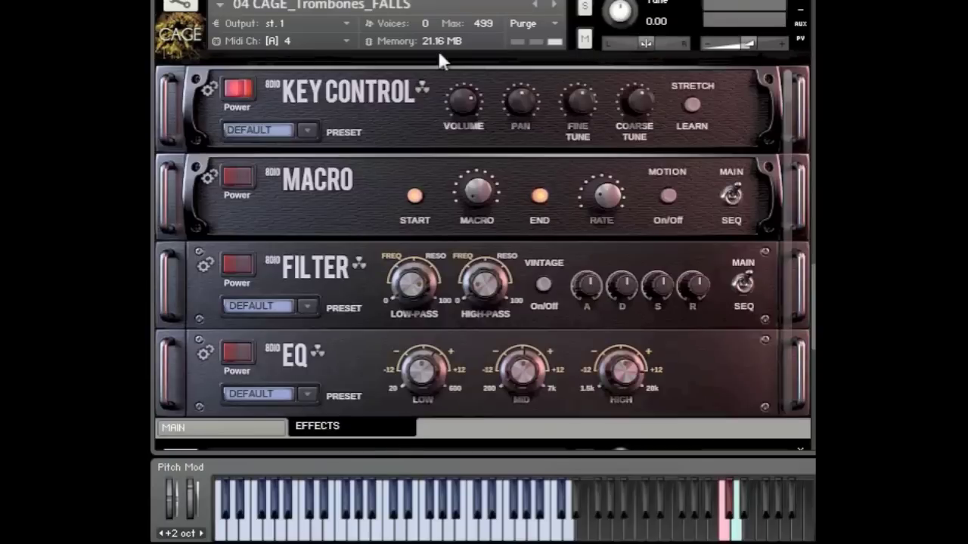
click(233, 260)
scroll(265, 260, down, 1)
scroll(270, 254, up, 2)
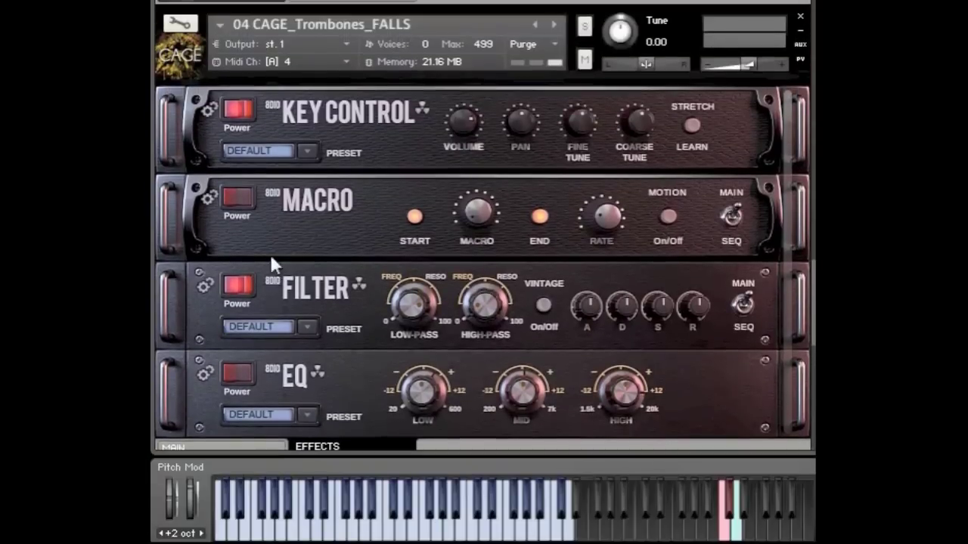
scroll(251, 374, up, 1)
click(238, 385)
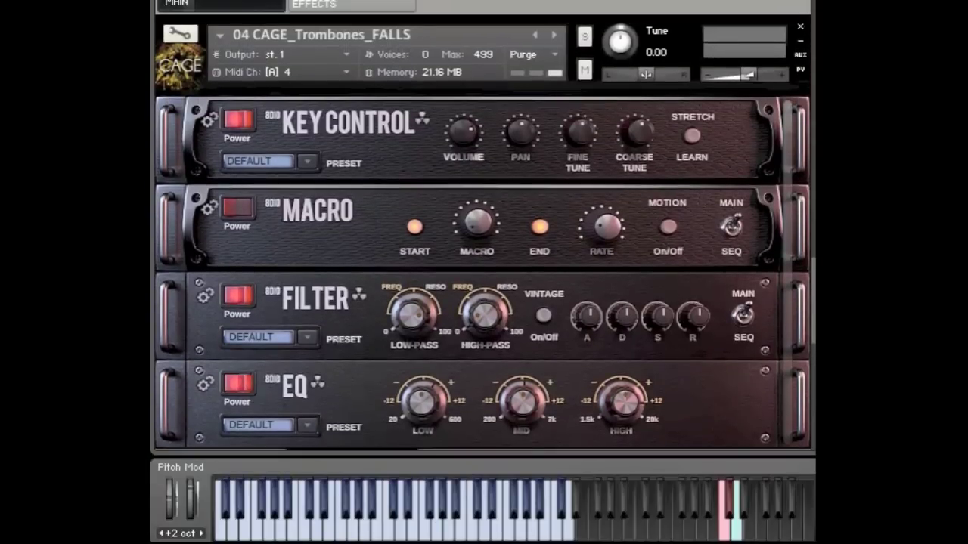
scroll(784, 164, down, 3)
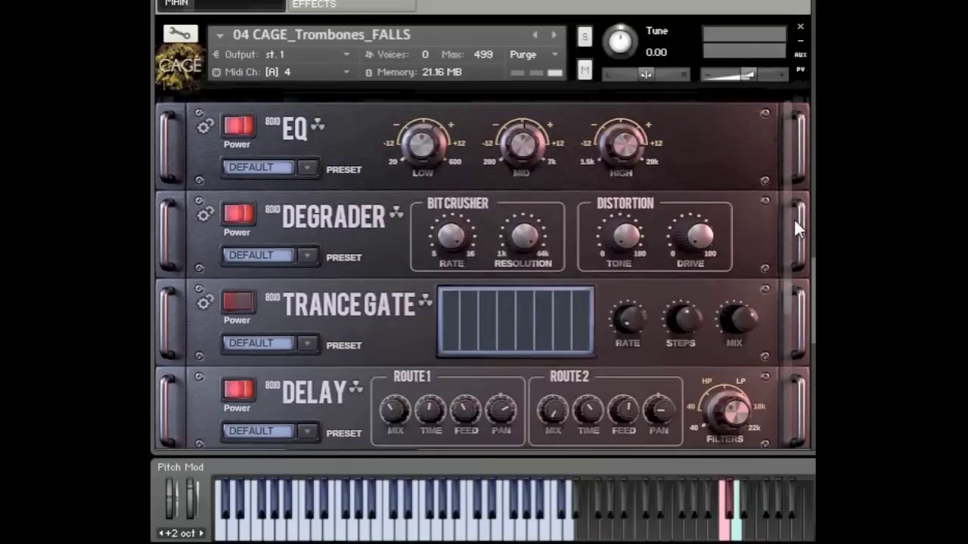
scroll(789, 281, down, 2)
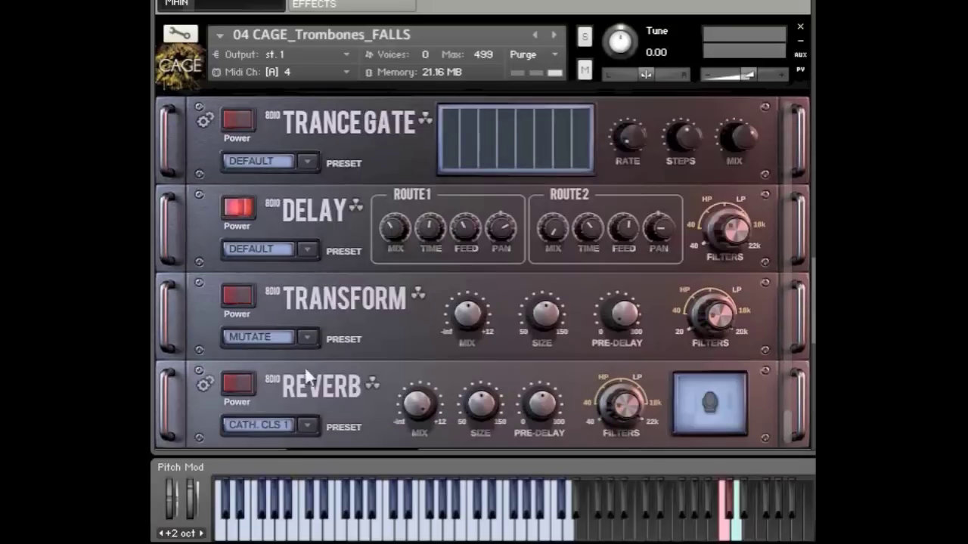
click(238, 295)
click(232, 388)
Step: Randomize the Reverb preset to STAIRWELL and go back to the MAIN page
scroll(232, 388, down, 1)
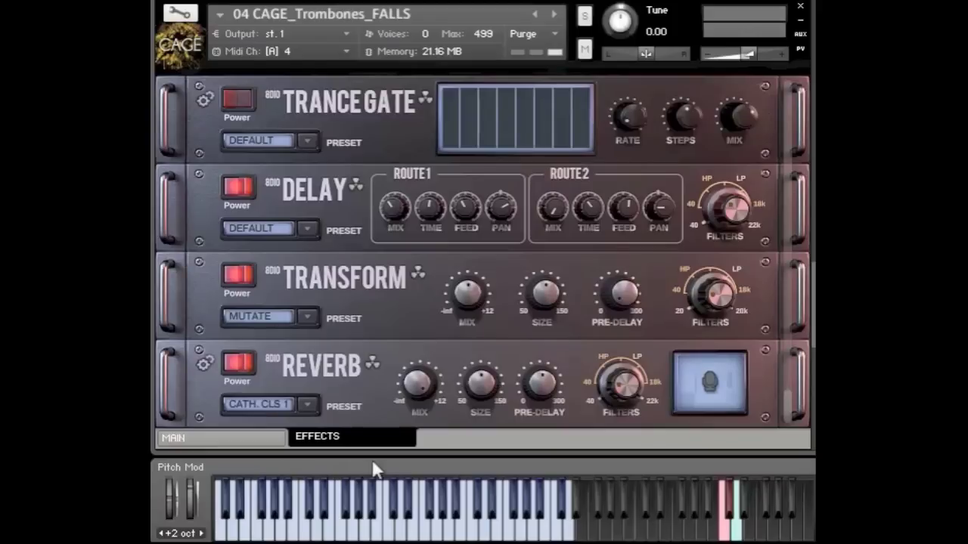
click(375, 366)
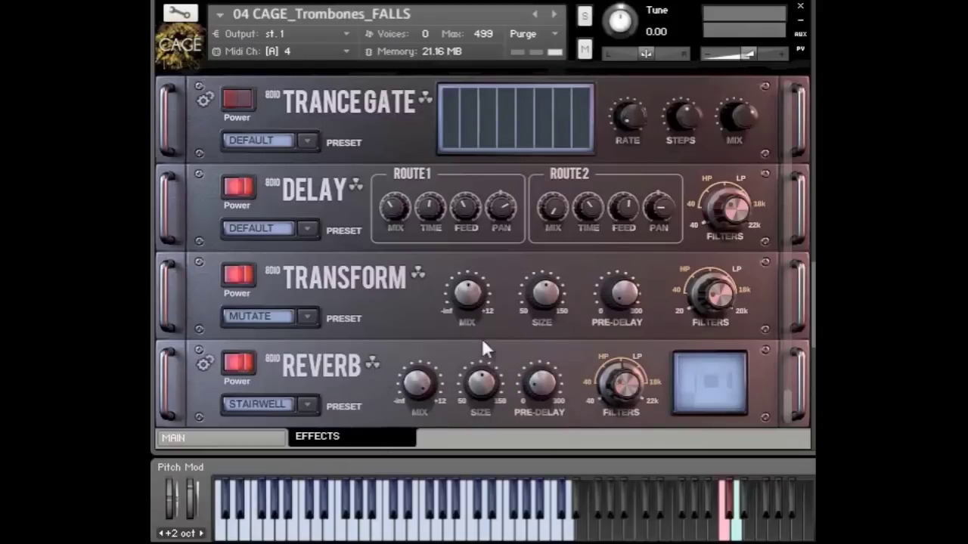
click(241, 442)
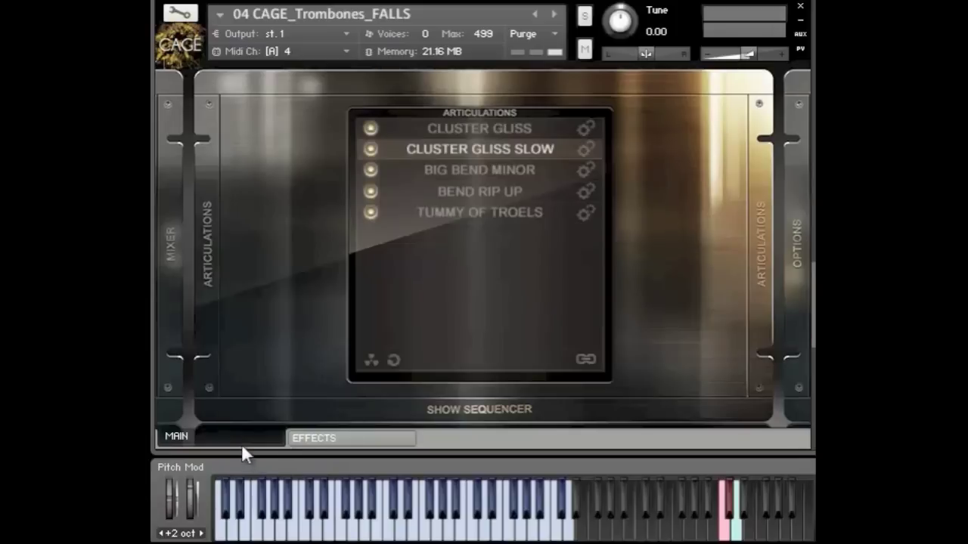
Step: Randomize all effect presets, then show the Key Control module's settings in the effects rack
click(371, 361)
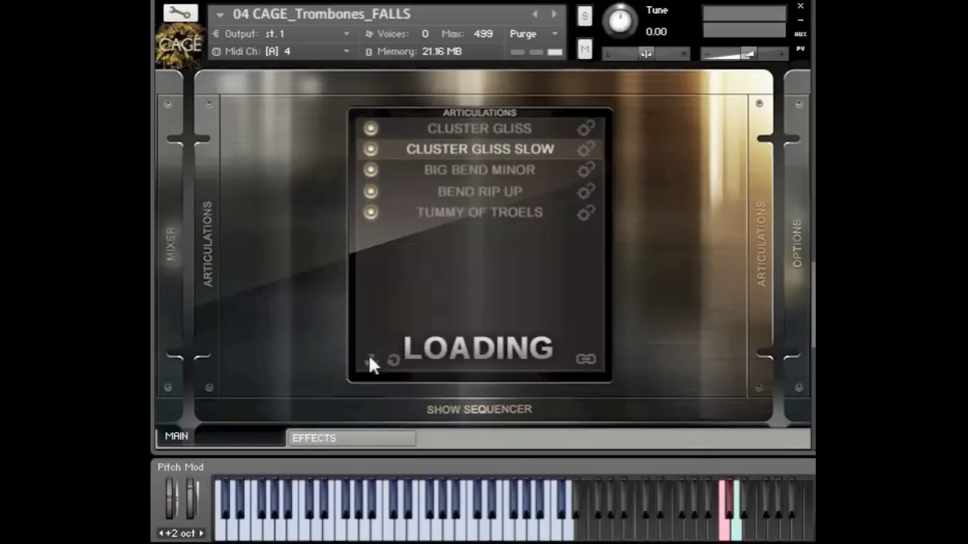
click(363, 443)
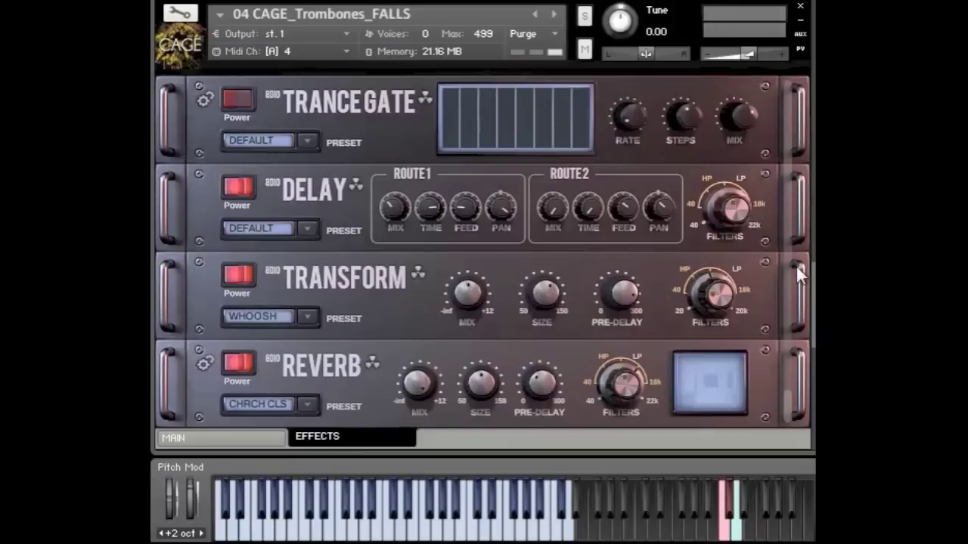
scroll(794, 414, up, 10)
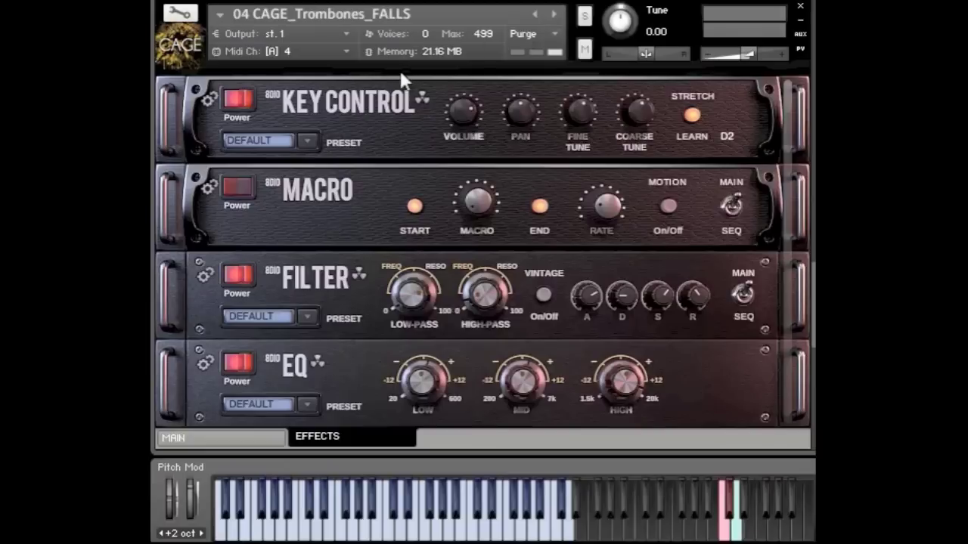
click(210, 100)
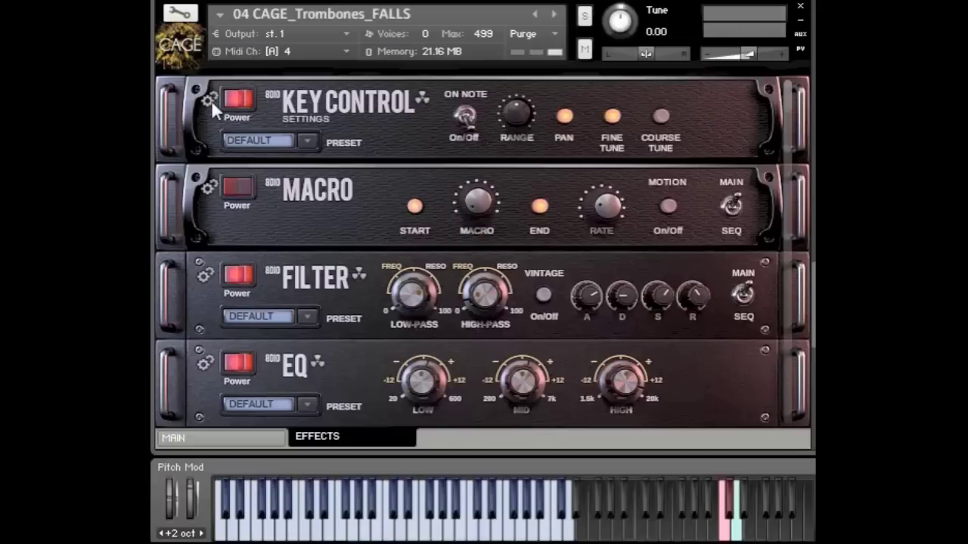
Step: Check the Macro, Filter and EQ settings views, then randomize all effect presets again
click(211, 186)
click(211, 187)
click(210, 276)
click(210, 276)
click(207, 360)
click(207, 360)
click(254, 442)
click(372, 361)
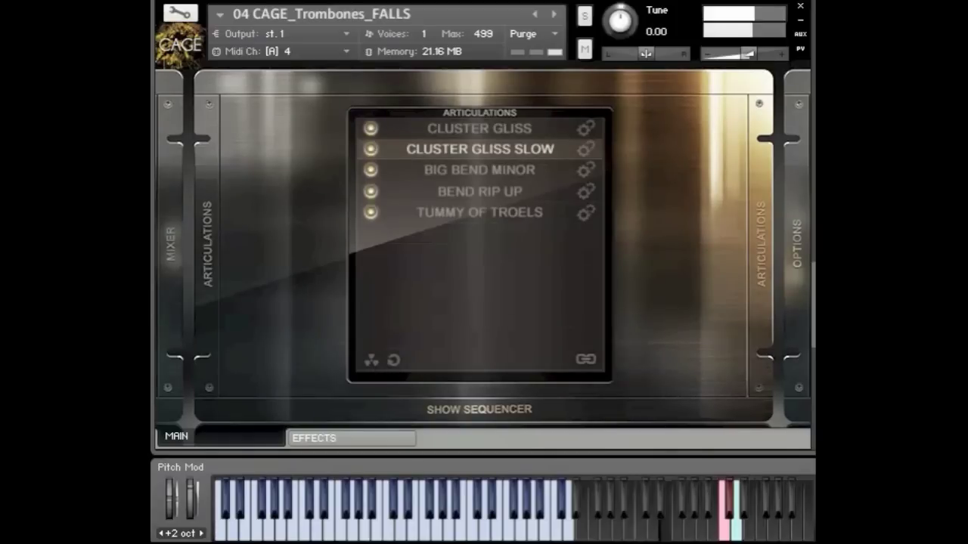
click(370, 444)
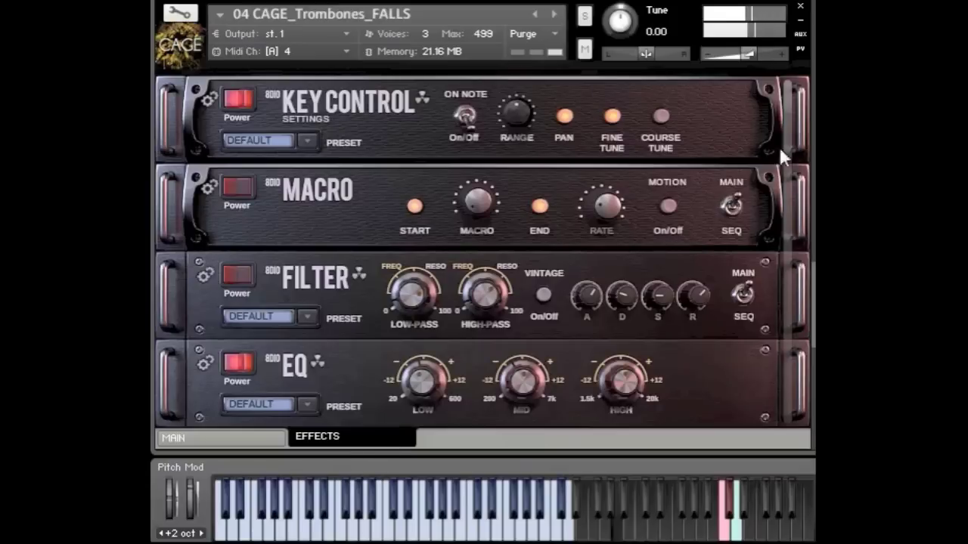
scroll(778, 152, down, 2)
scroll(776, 175, down, 10)
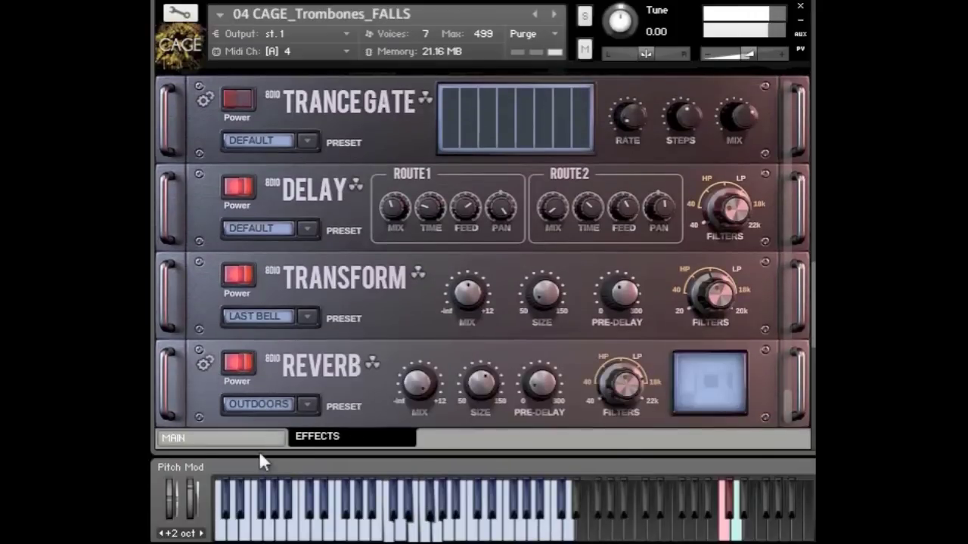
click(237, 441)
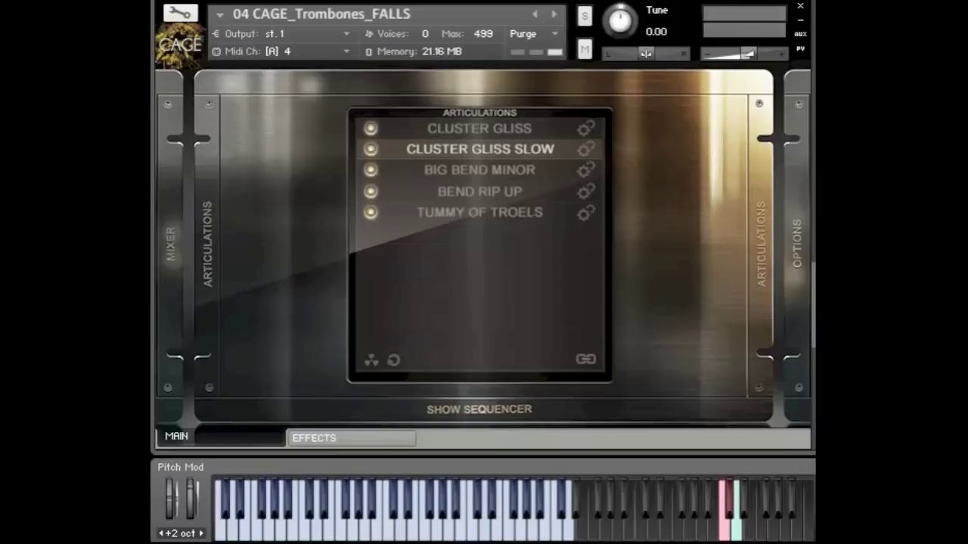
Step: Audition BIG BEND MINOR, then make TUMMY OF TROELS the active articulation
click(503, 169)
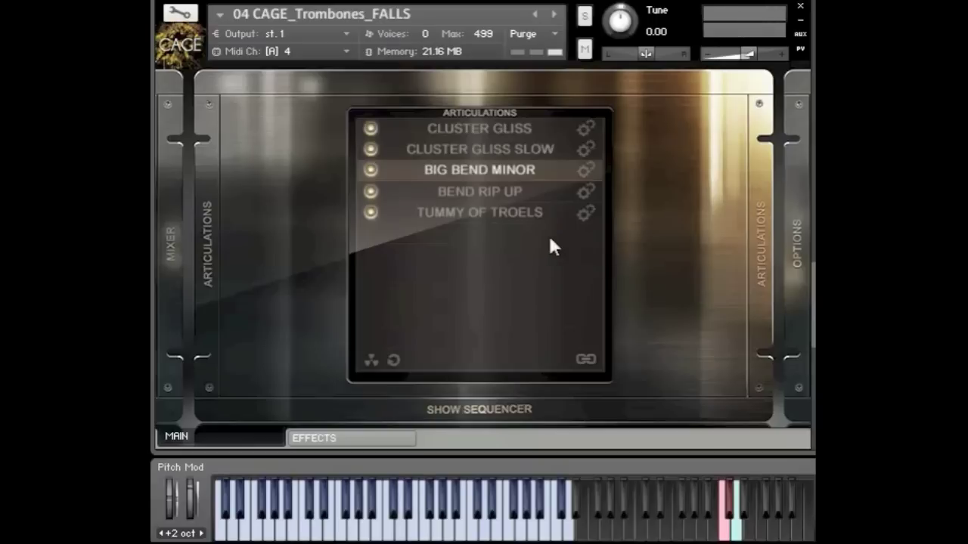
click(527, 223)
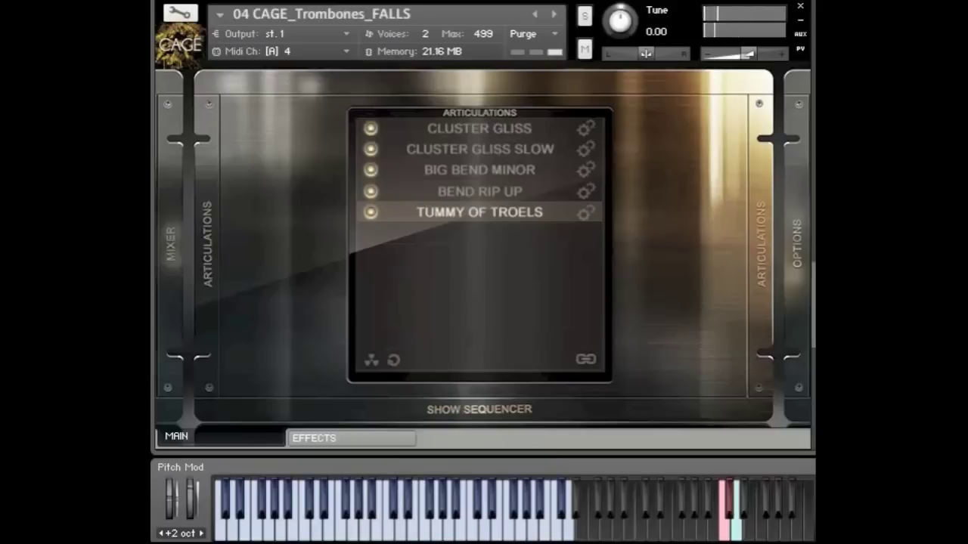
Step: Switch on the EQ, Degrader and Trance Gate effects in the effects rack
click(319, 444)
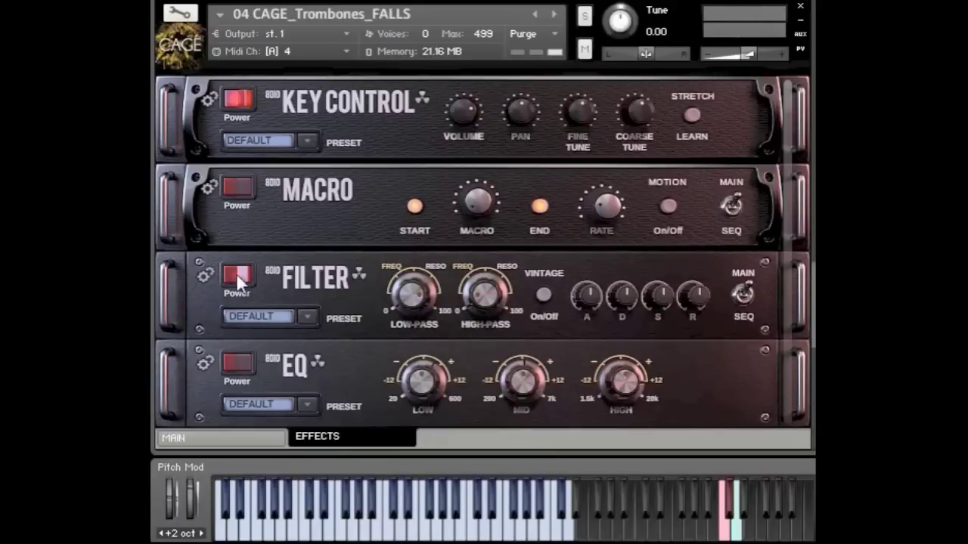
click(236, 362)
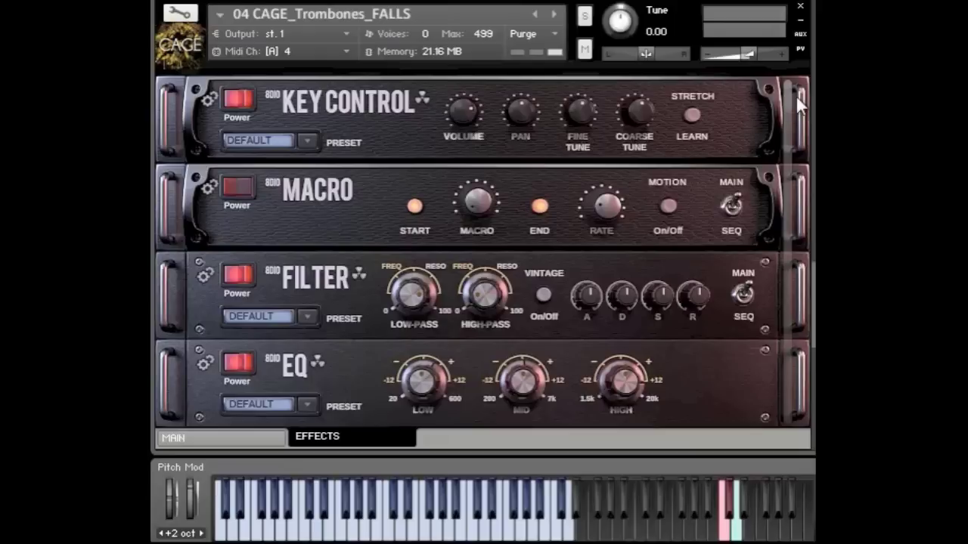
drag(784, 118, 770, 478)
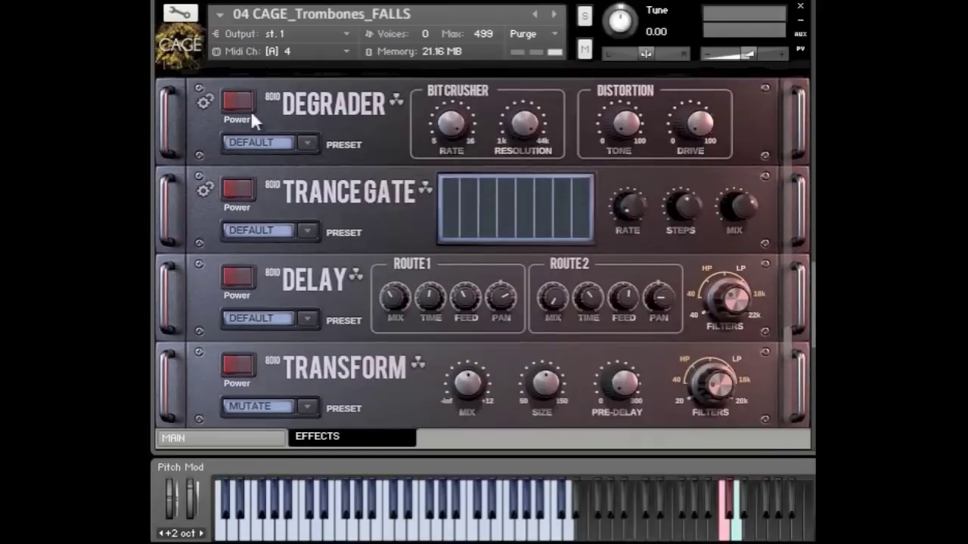
click(237, 103)
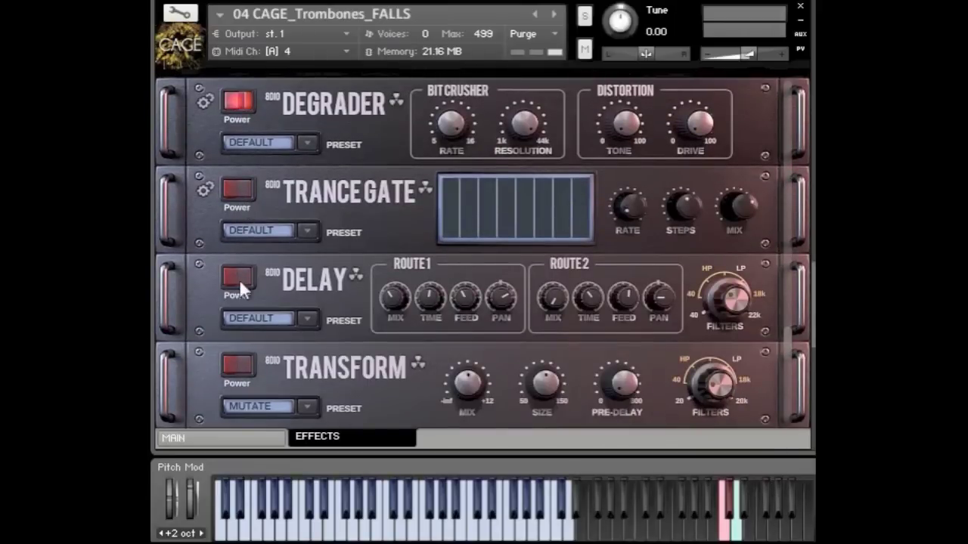
click(238, 189)
Step: Browse the Transform presets list and close it without changing the preset
drag(786, 344, 774, 499)
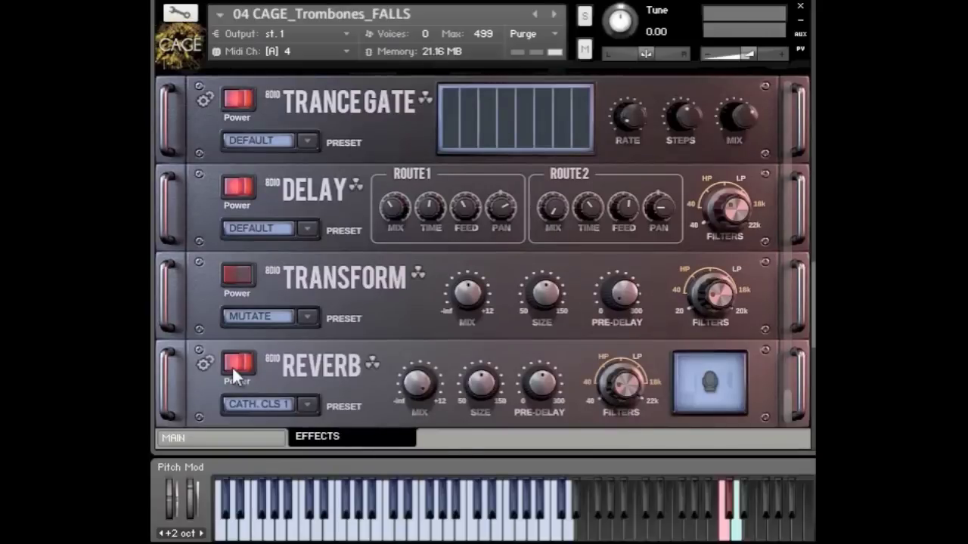
click(272, 315)
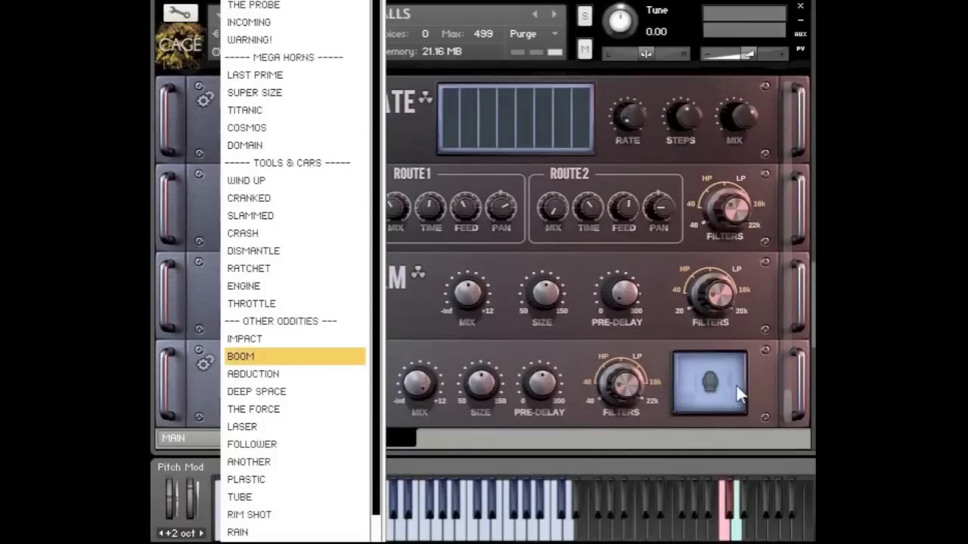
click(687, 331)
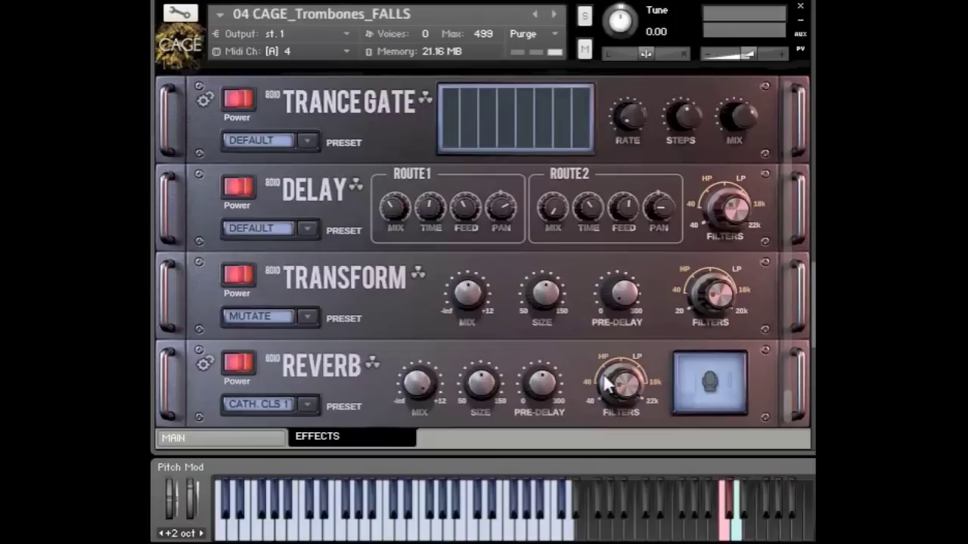